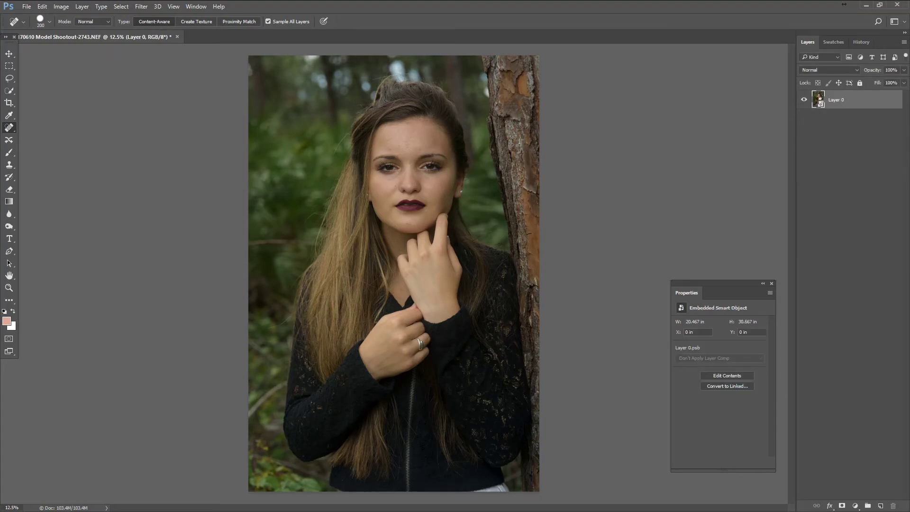
Step: Open the contents of the Layer 0 smart object and reduce the Spot Healing Brush size to 90 px
double_click(818, 101)
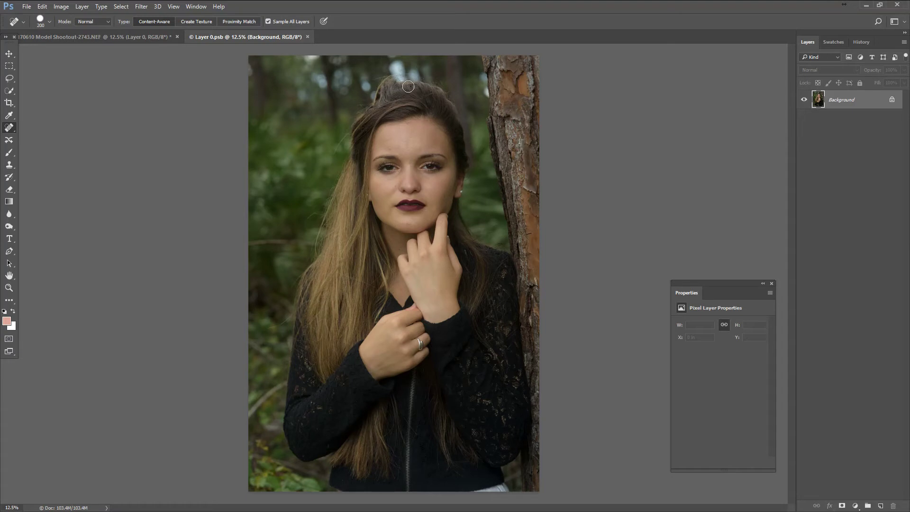
scroll(387, 166, "up", 6)
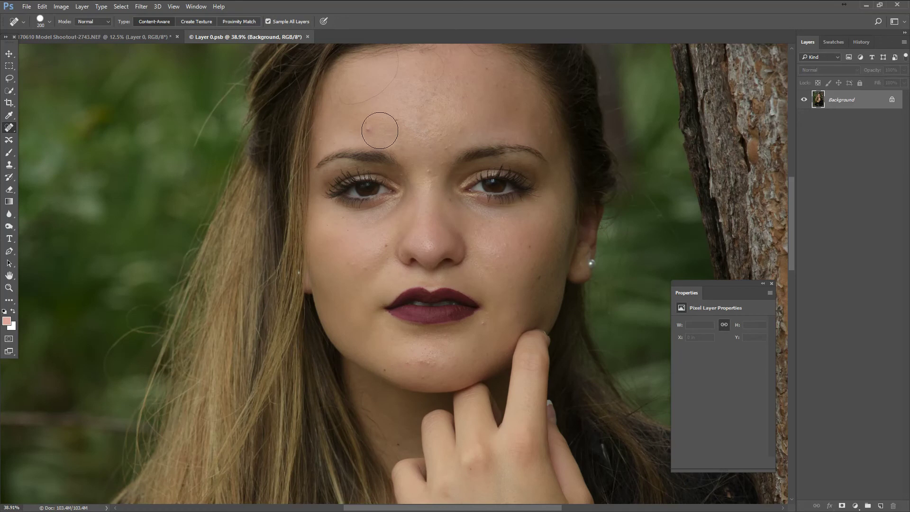
key("bracketleft")
key("bracketleft")
key("bracketleft")
key("bracketleft")
key("bracketleft")
Step: Try healing the blemishes on the forehead, beside the mouth and on the chin directly on the Background layer
left_click(368, 125)
left_click(446, 145)
left_click(482, 326)
left_click(430, 363)
left_click(437, 365)
left_click(406, 367)
left_click(429, 366)
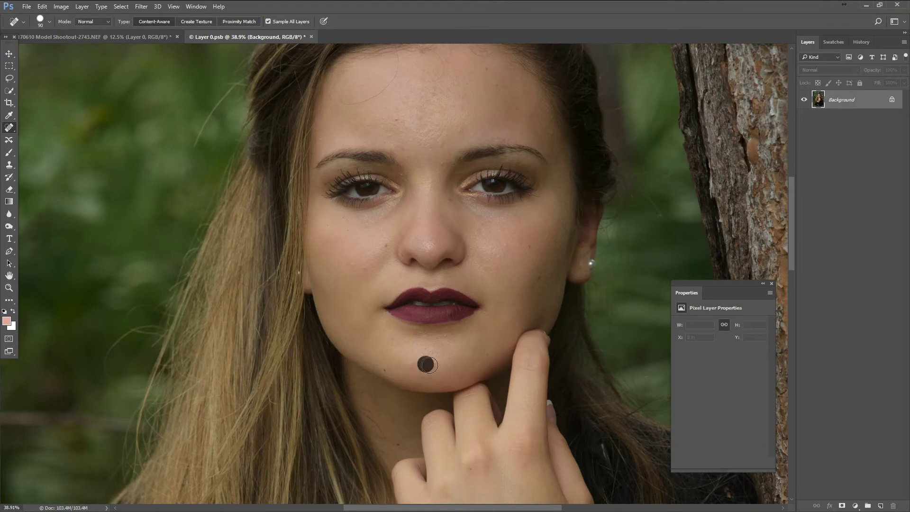
left_click(430, 366)
left_click(460, 126)
left_click(687, 130)
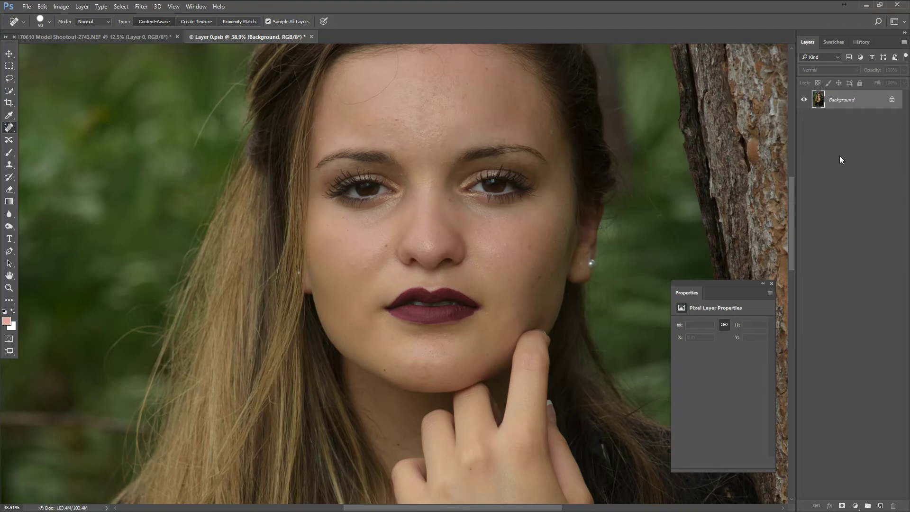
Step: Try healing a forehead spot on a new layer, and revert the document to its opened state
left_click(880, 506)
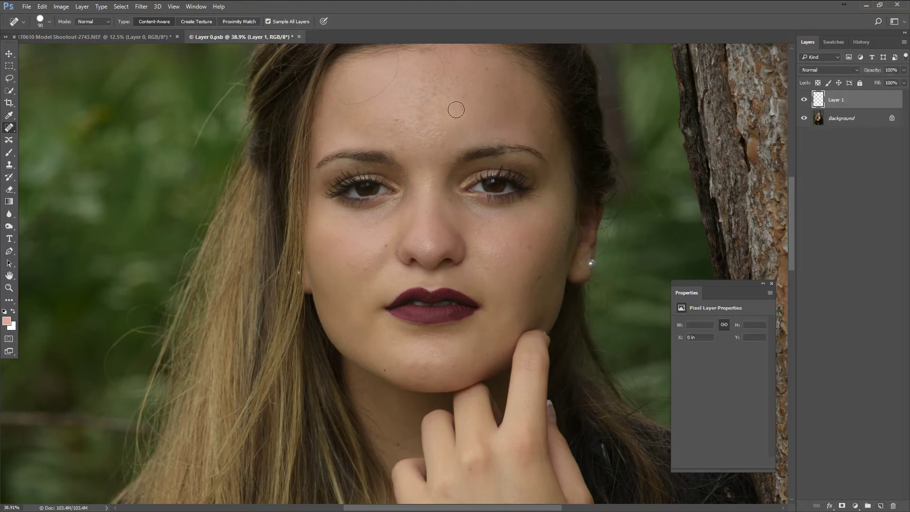
left_click(420, 116)
left_click(858, 43)
left_click(841, 62)
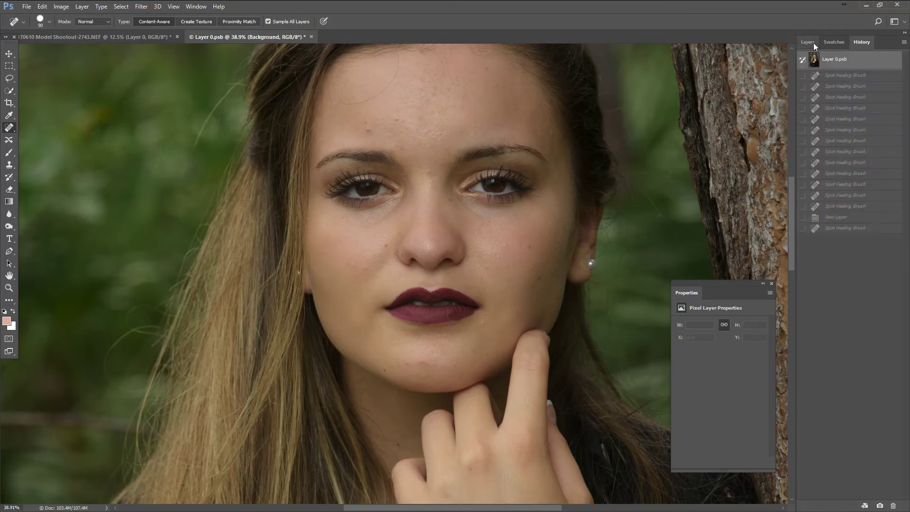
left_click(807, 41)
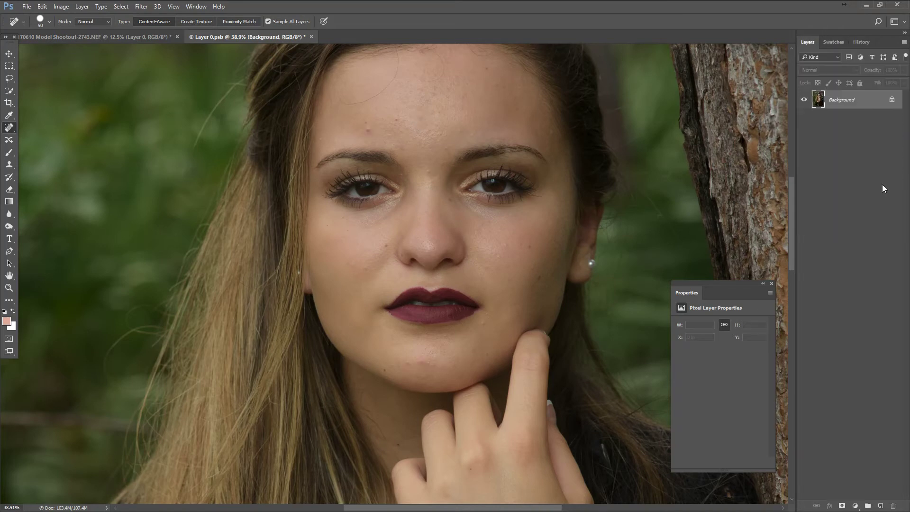
Step: Add a new layer and heal the blemishes beside the mouth, on the chin and on the cheek with the Spot Healing Brush
left_click(880, 505)
left_click(483, 324)
left_click(424, 360)
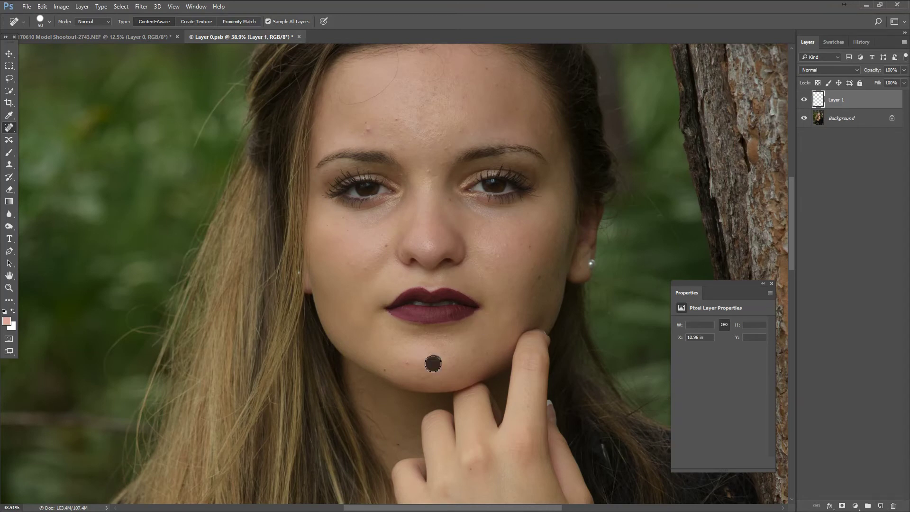
left_click(406, 364)
left_click(419, 374)
left_click(450, 364)
left_click(463, 375)
left_click(485, 264)
Step: Heal the blemishes on the forehead and between the eyebrows on the new layer
left_click(367, 126)
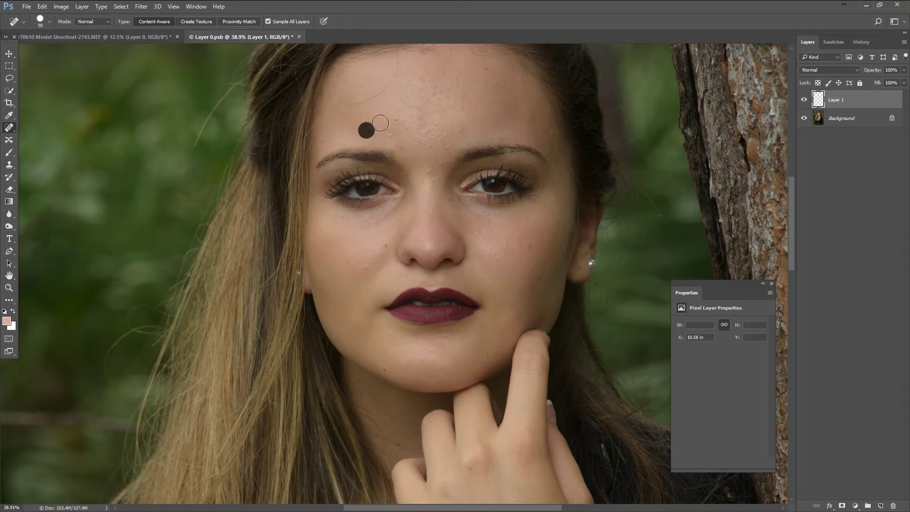
left_click(397, 118)
left_click(433, 163)
left_click(439, 156)
left_click(447, 145)
left_click(458, 130)
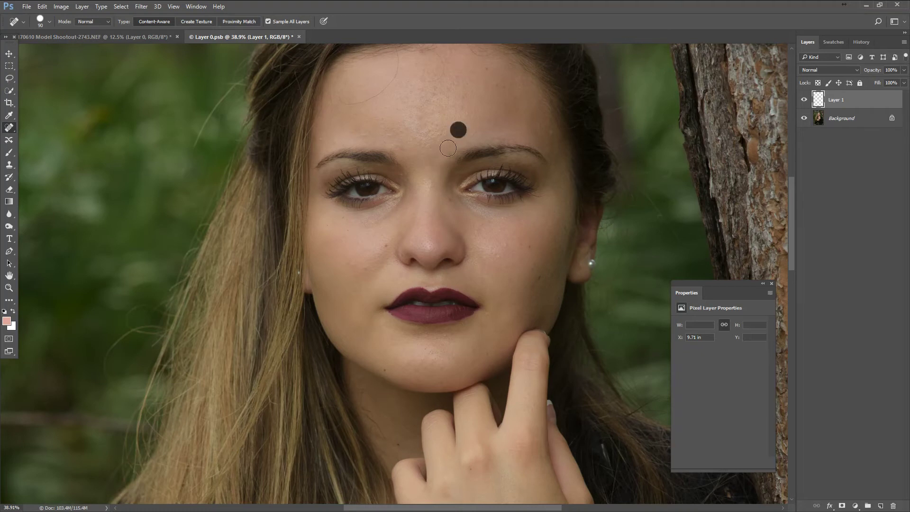
left_click(436, 162)
Step: Reduce the Spot Healing Brush to 15 px and remove the long curved stray hair crossing the forehead
left_click(356, 99)
mouse_move(366, 97)
left_mouse_down()
mouse_move(368, 155)
mouse_move(398, 134)
mouse_move(414, 135)
left_mouse_up()
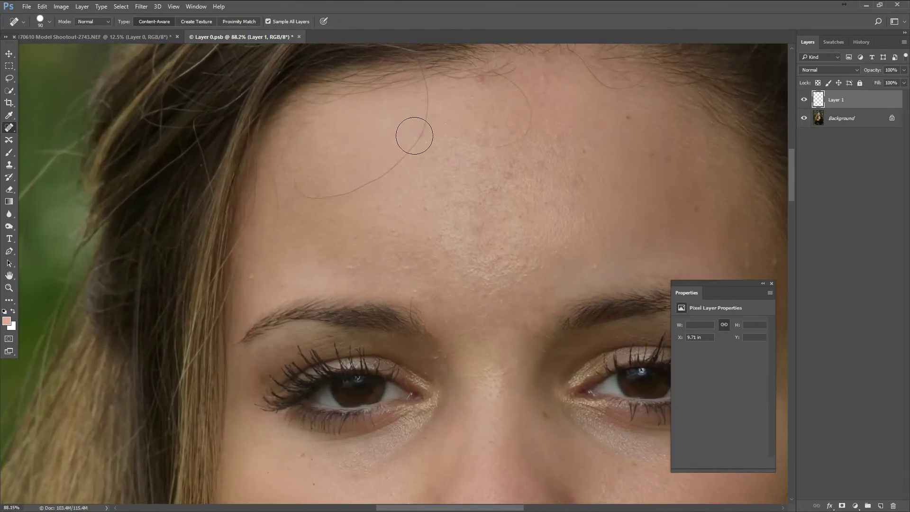
key("bracketleft")
key("bracketleft")
key("bracketleft")
key("bracketleft")
key("bracketleft")
key("bracketleft")
key("bracketleft")
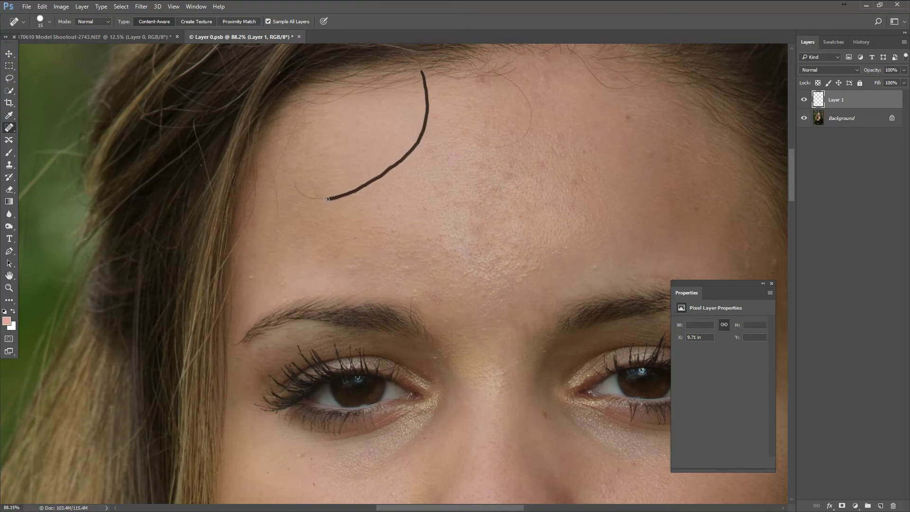
left_click_drag(288, 170, 289, 170)
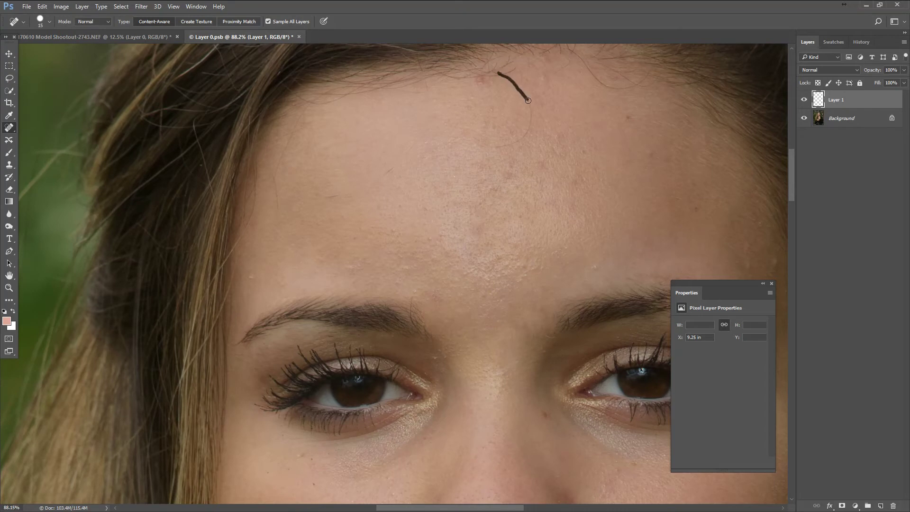
Step: Heal the remaining fine stray hairs and small spots on the forehead
left_click_drag(521, 137, 491, 151)
mouse_move(275, 181)
left_mouse_down()
mouse_move(278, 215)
mouse_move(275, 199)
mouse_move(301, 112)
left_mouse_up()
left_click_drag(339, 195, 400, 166)
left_click_drag(481, 81, 481, 81)
scroll(381, 148, "down", 1)
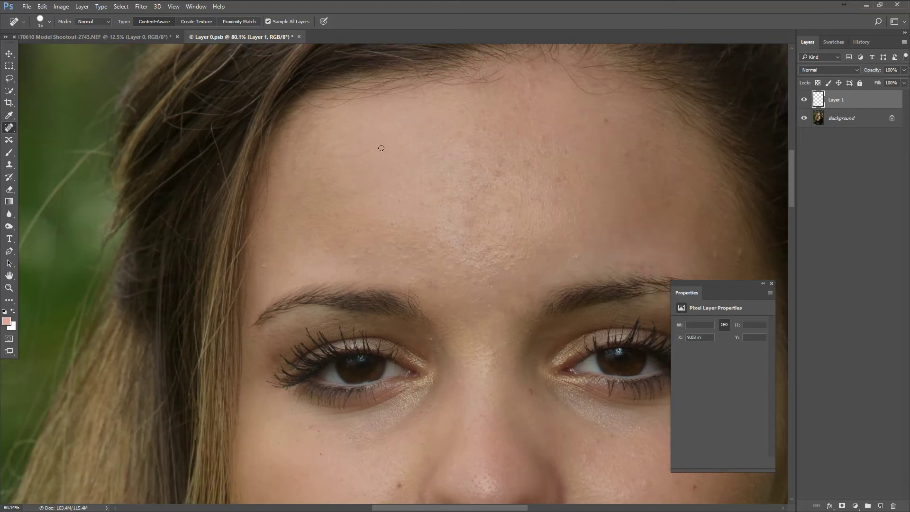
left_click_drag(268, 262, 263, 268)
Step: Stamp all visible layers into a new top layer and open it in Liquify with the Forward Warp tool
scroll(301, 252, "down", 10)
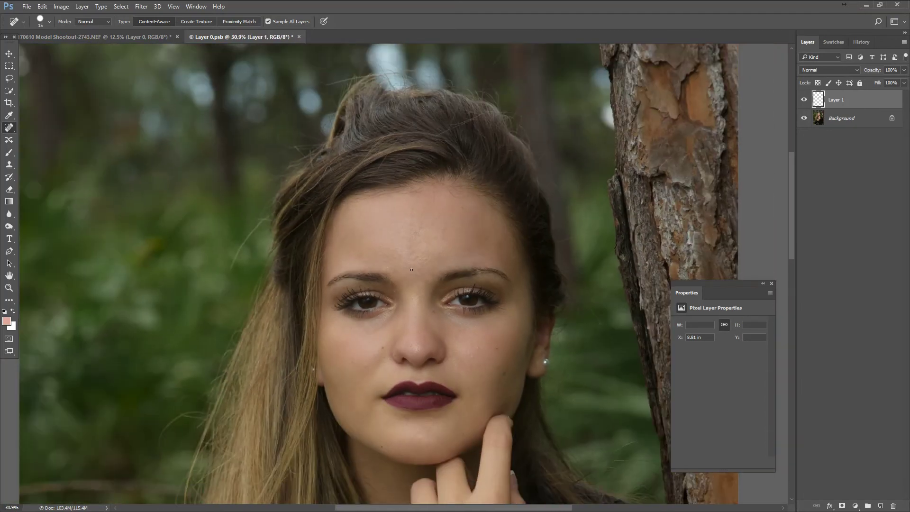
scroll(453, 271, "down", 3)
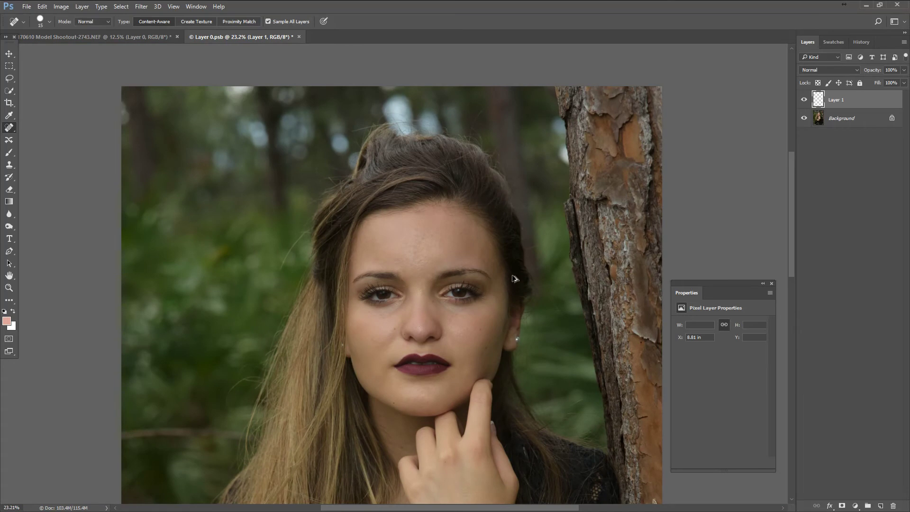
key("ctrl+alt+shift+e")
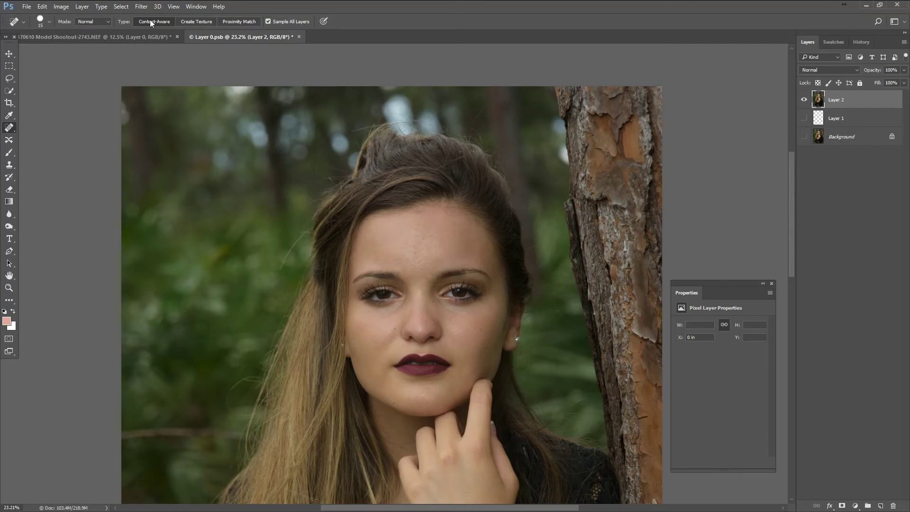
left_click(136, 6)
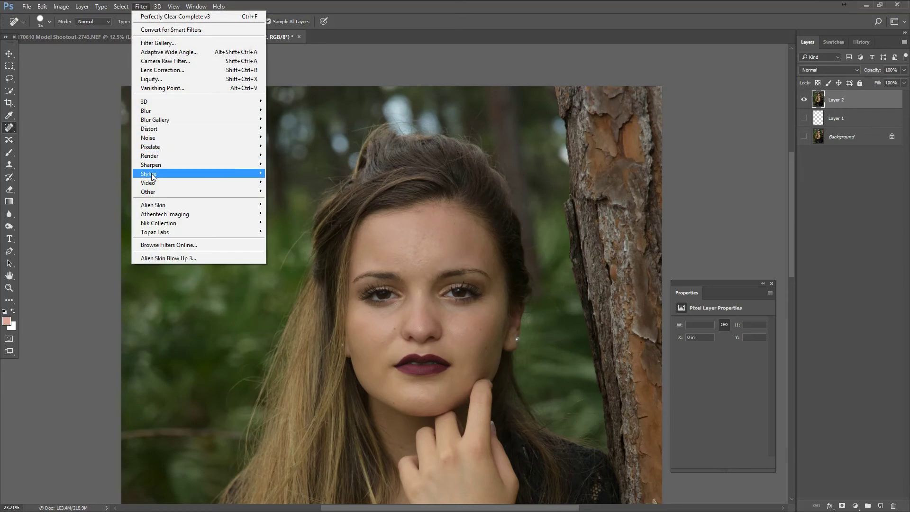
left_click(154, 79)
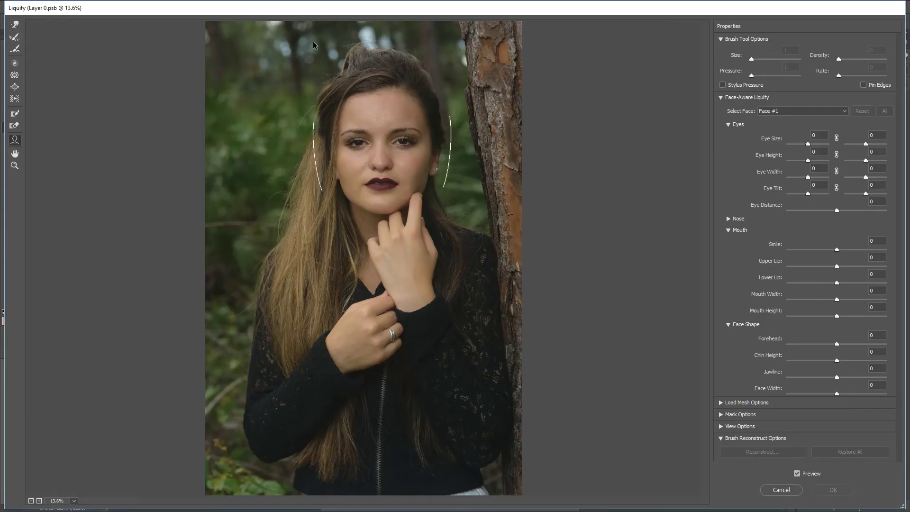
left_click(15, 25)
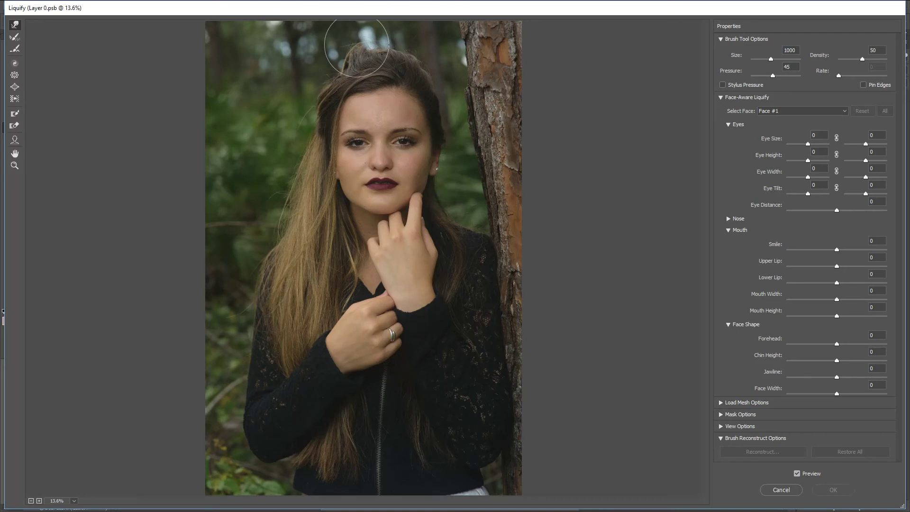
Step: Discard a trial warp and push the raised hair on top of the head down with the 1000 px Forward Warp brush
left_click_drag(357, 59, 363, 56)
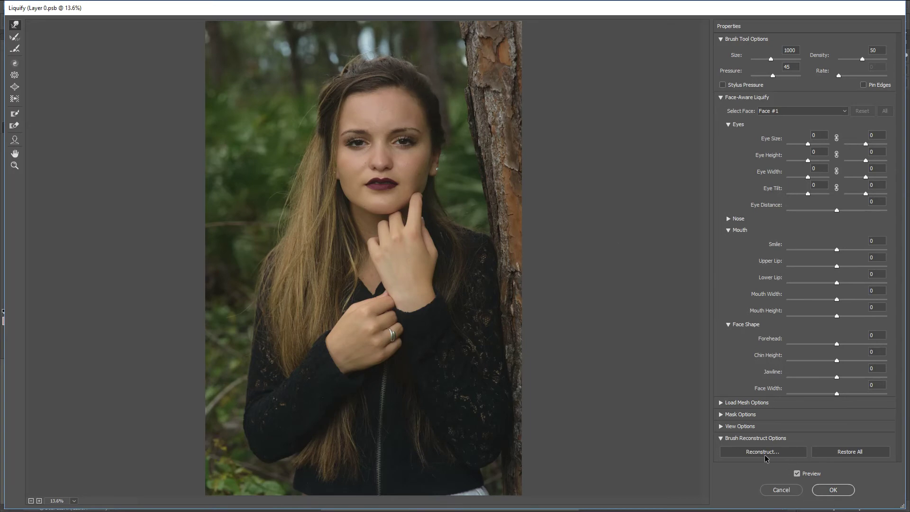
left_click(845, 452)
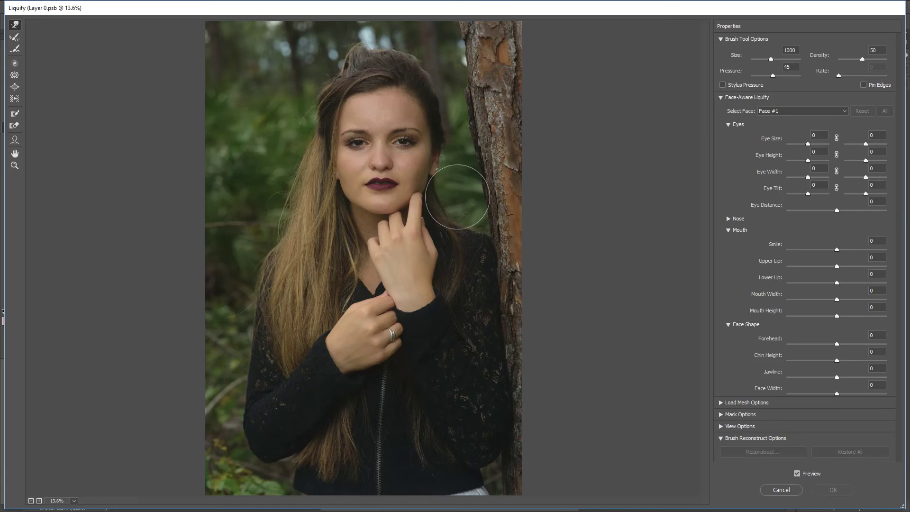
mouse_move(341, 57)
left_mouse_down()
mouse_move(360, 44)
mouse_move(356, 55)
mouse_move(380, 43)
mouse_move(384, 56)
mouse_move(405, 52)
mouse_move(418, 79)
mouse_move(371, 56)
mouse_move(412, 55)
mouse_move(351, 56)
mouse_move(371, 55)
mouse_move(352, 46)
mouse_move(380, 44)
mouse_move(378, 52)
mouse_move(414, 64)
mouse_move(437, 111)
left_mouse_up()
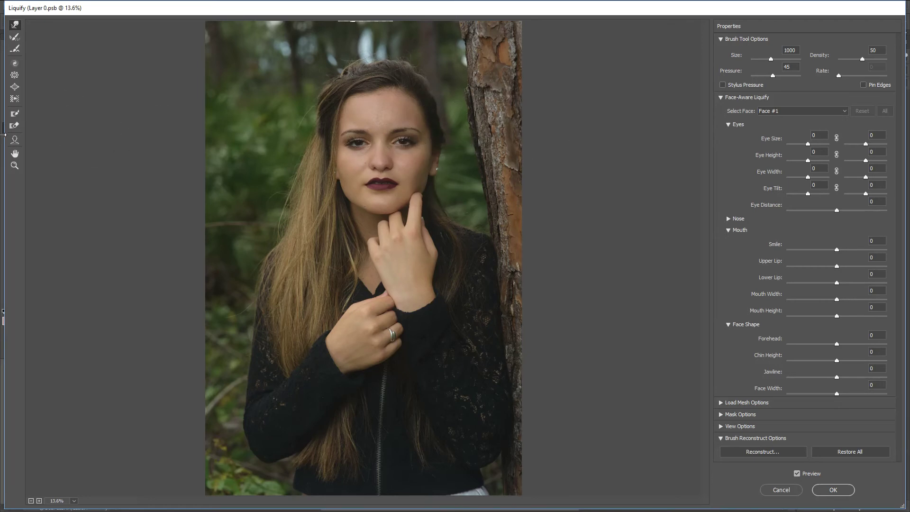
Step: Adjust the corner of the mouth with the Face tool and apply the Liquify changes
left_click(14, 140)
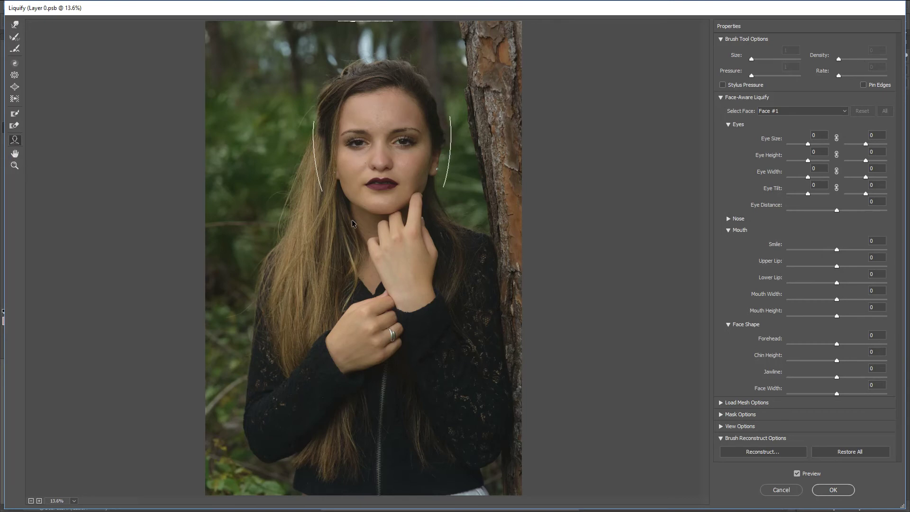
left_click_drag(399, 184, 403, 215)
left_click_drag(408, 184, 408, 181)
left_click_drag(409, 183, 418, 186)
left_click(829, 494)
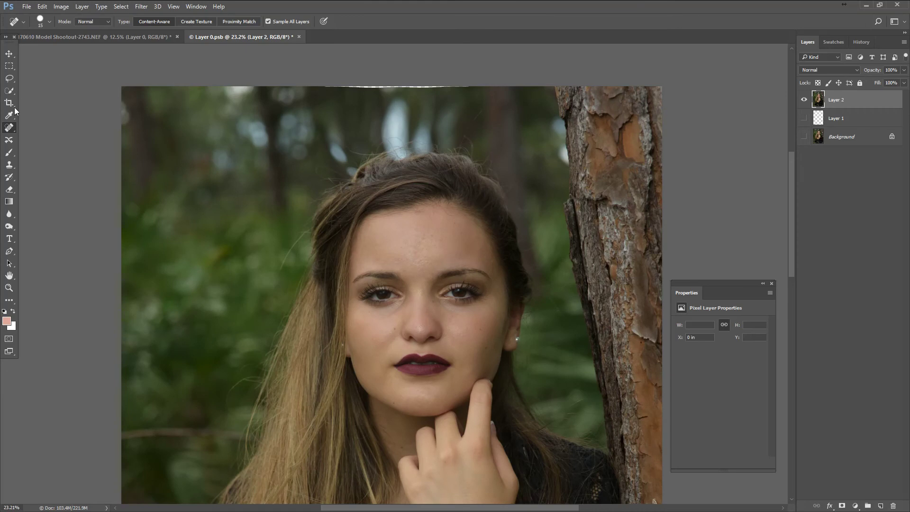
Step: Heal the transparent gap along the image's upper edge with a 175 px Spot Healing Brush, and save and close the smart object's contents
right_click(9, 127)
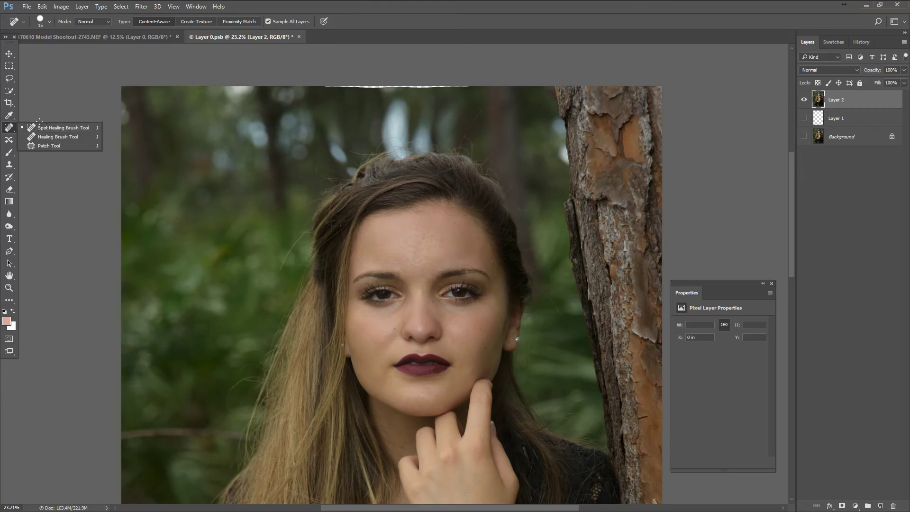
left_click(37, 129)
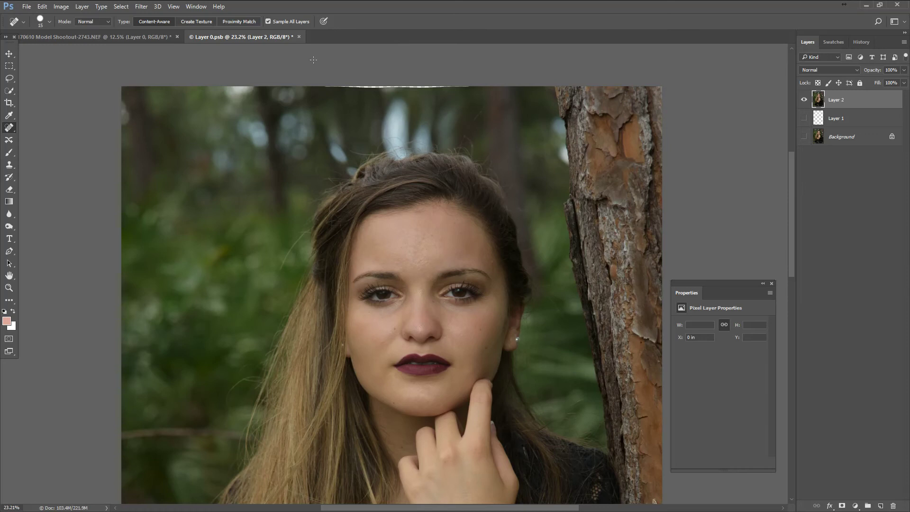
key("bracketright")
key("bracketright")
key("bracketright")
key("bracketright")
key("bracketright")
key("bracketright")
left_click_drag(315, 86, 464, 83)
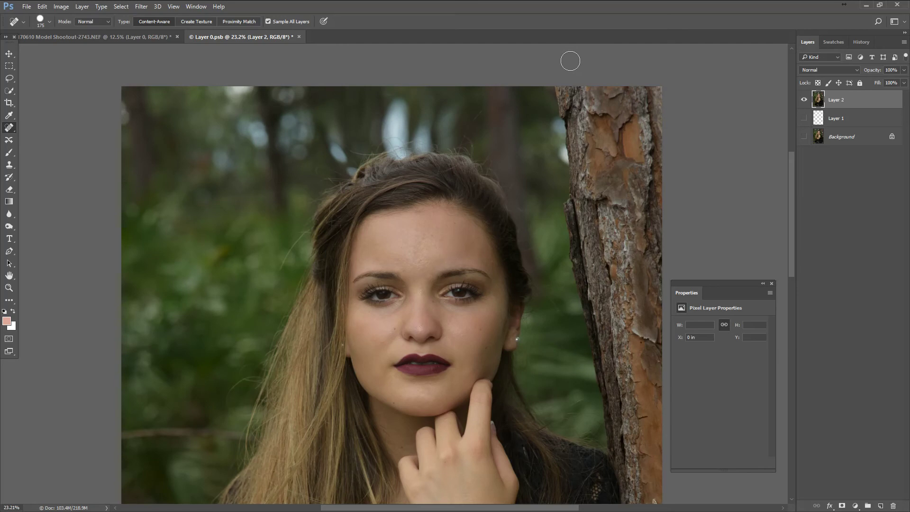
key("ctrl+s")
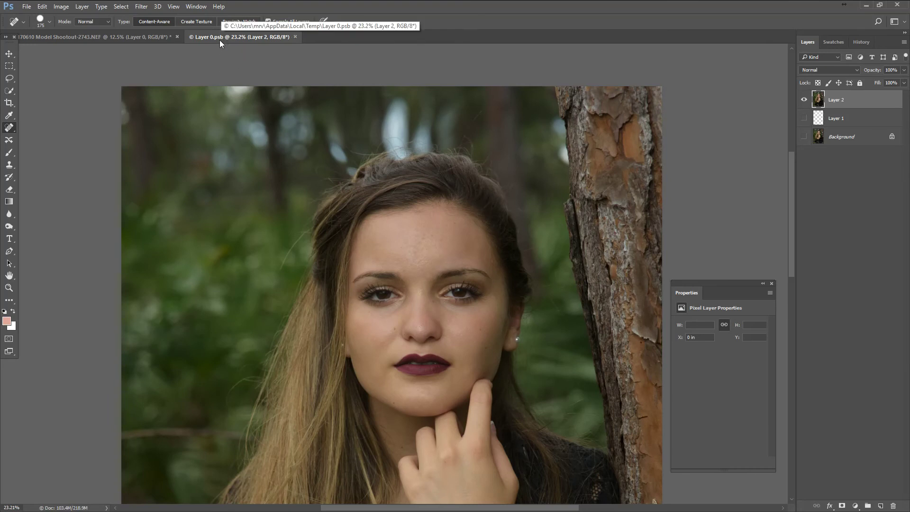
left_click(295, 37)
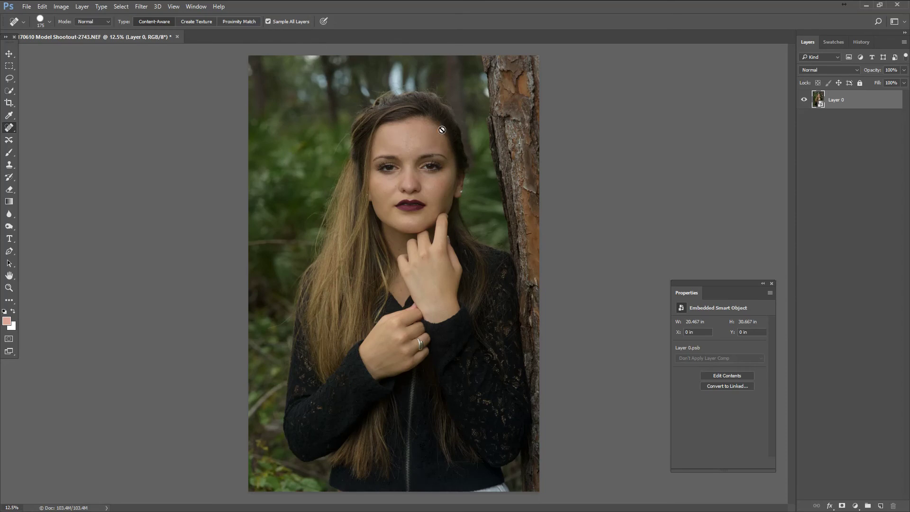
Step: Apply the Perfectly Clear Complete v3 filter to Layer 0 as a smart filter
left_click(138, 7)
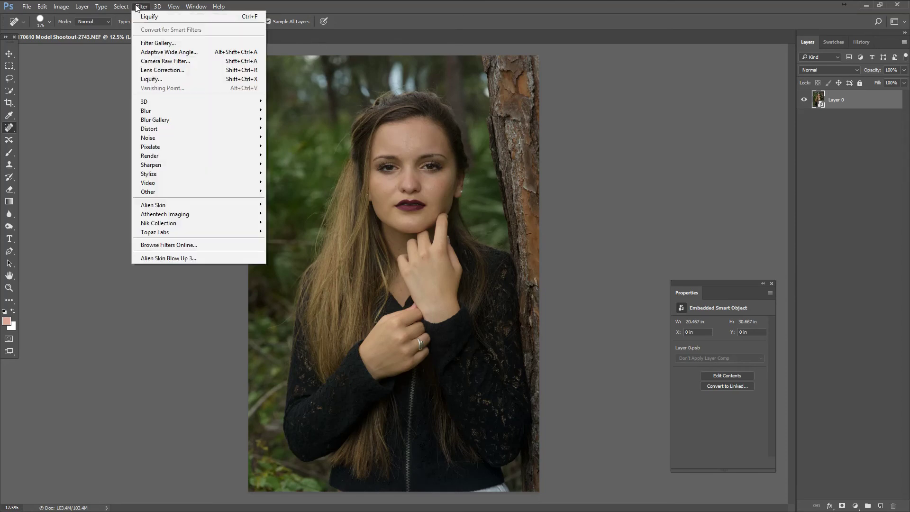
mouse_move(157, 217)
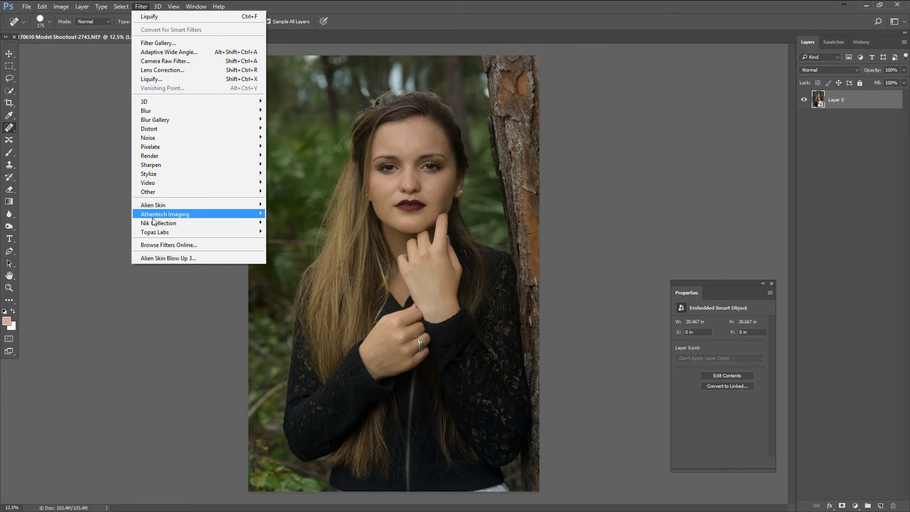
left_click(115, 215)
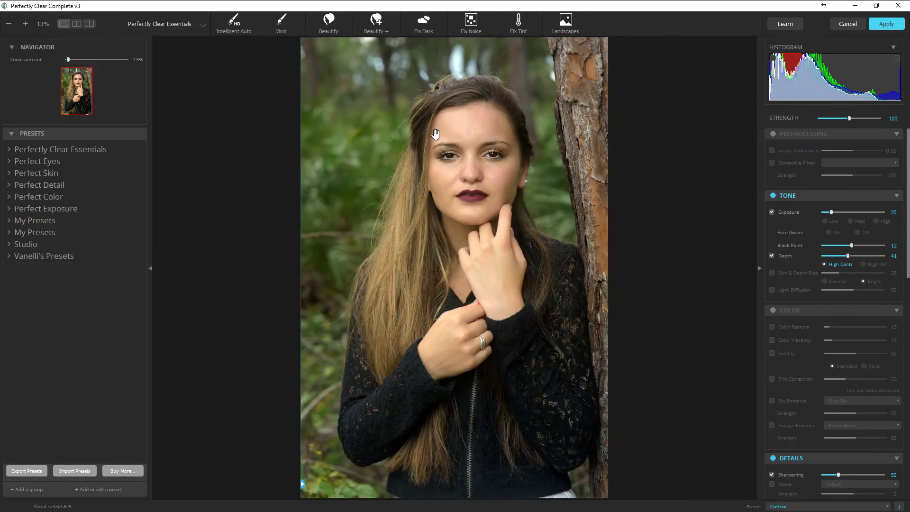
left_click(546, 199)
left_click(526, 166)
left_click(886, 25)
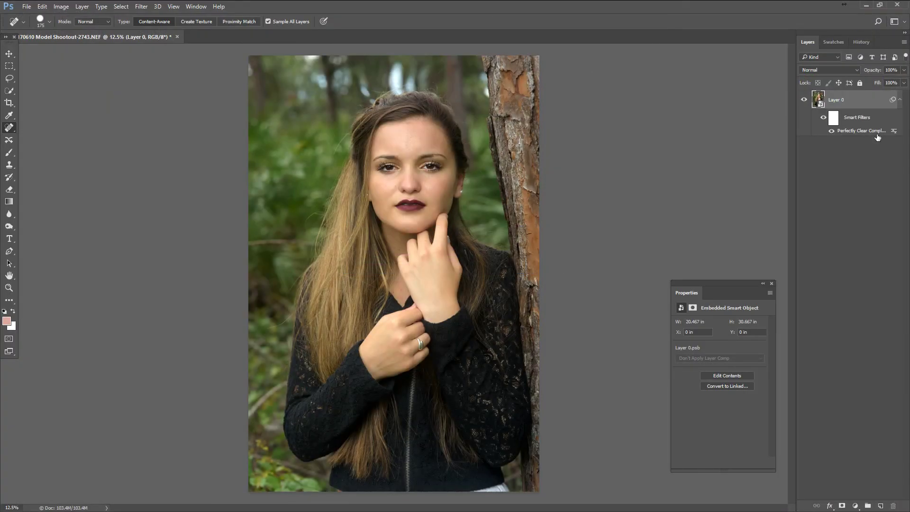
Step: Paint black on the smart filter mask over the background around the woman with a 1700 px brush at 40% opacity
left_click(833, 119)
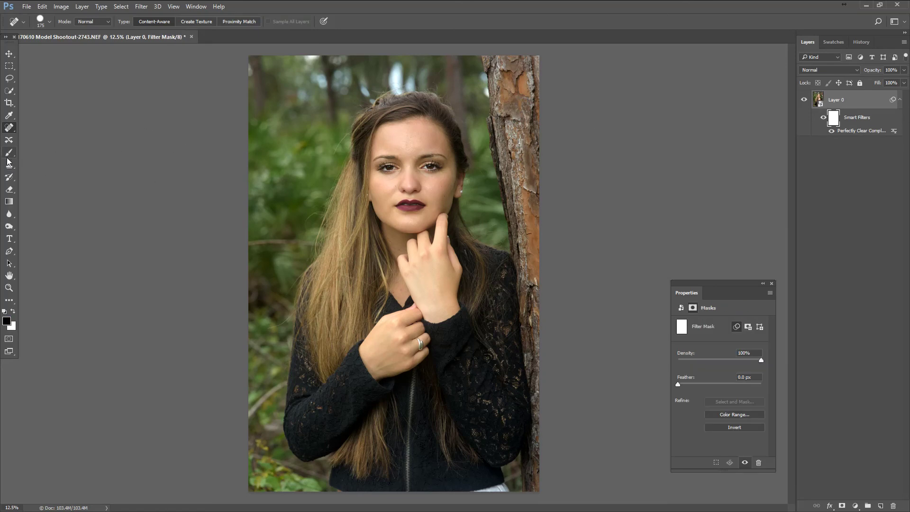
key("b")
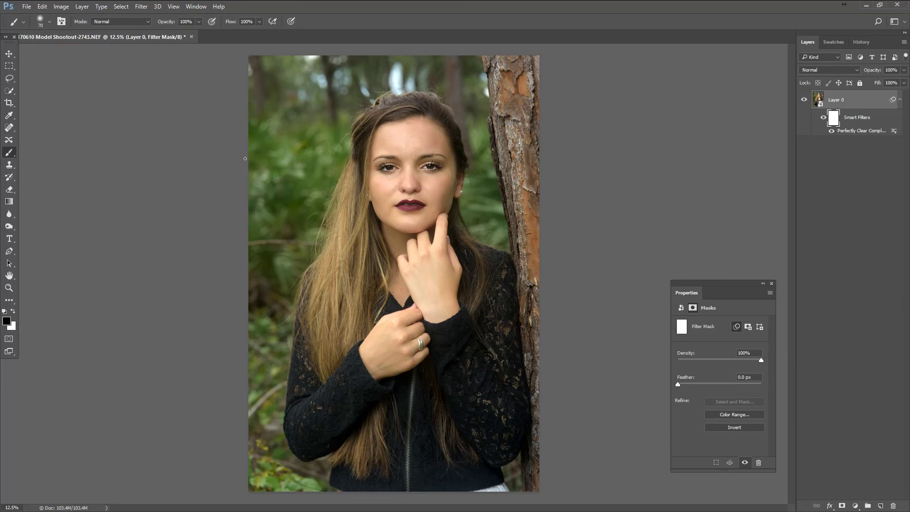
key("bracketright")
key("bracketright")
key("bracketright")
key("bracketright")
key("bracketright")
key("bracketright")
key("bracketright")
key("bracketright")
key("bracketright")
key("bracketright")
key("bracketright")
key("bracketright")
key("bracketright")
key("bracketright")
key("bracketright")
key("bracketright")
key("bracketright")
key("bracketright")
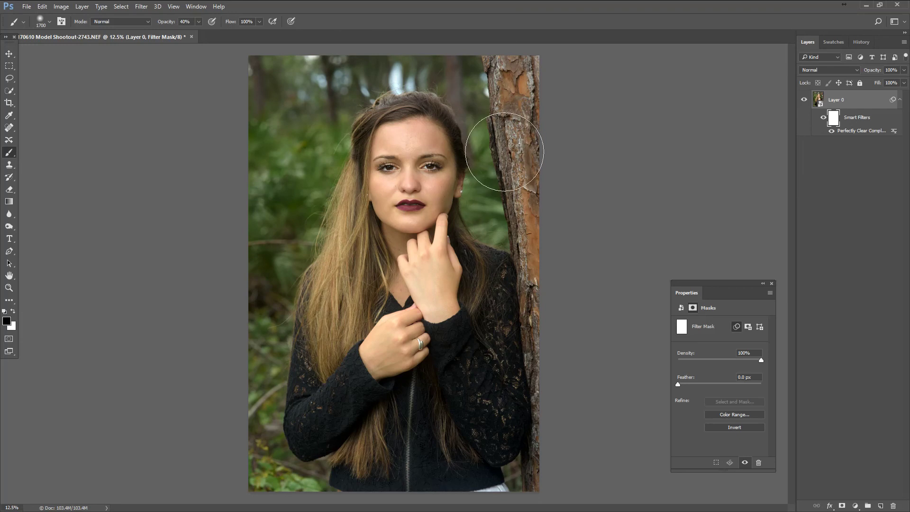
mouse_move(553, 294)
left_mouse_down()
mouse_move(554, 436)
mouse_move(320, 503)
mouse_move(251, 486)
mouse_move(270, 57)
left_mouse_up()
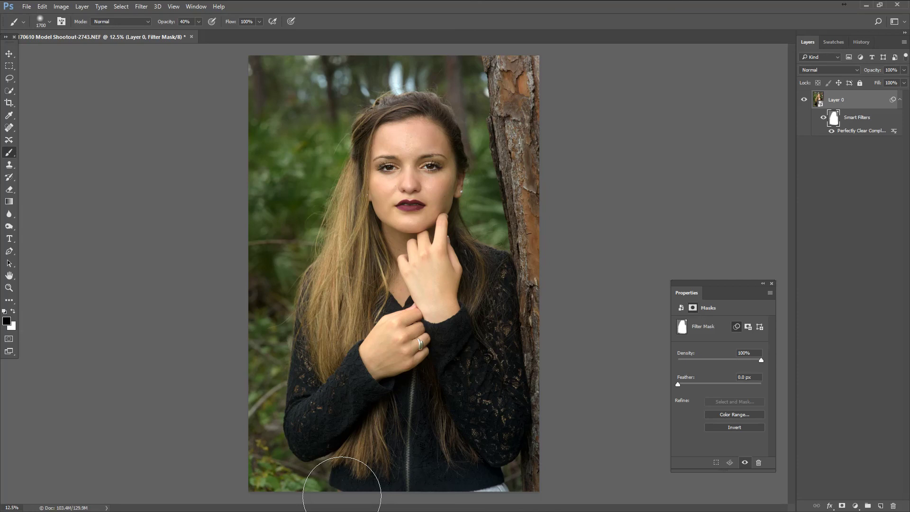
Step: Reduce the brush size to 900 px
key("bracketleft")
key("bracketleft")
key("bracketleft")
key("bracketleft")
key("bracketleft")
key("bracketleft")
key("bracketleft")
key("bracketleft")
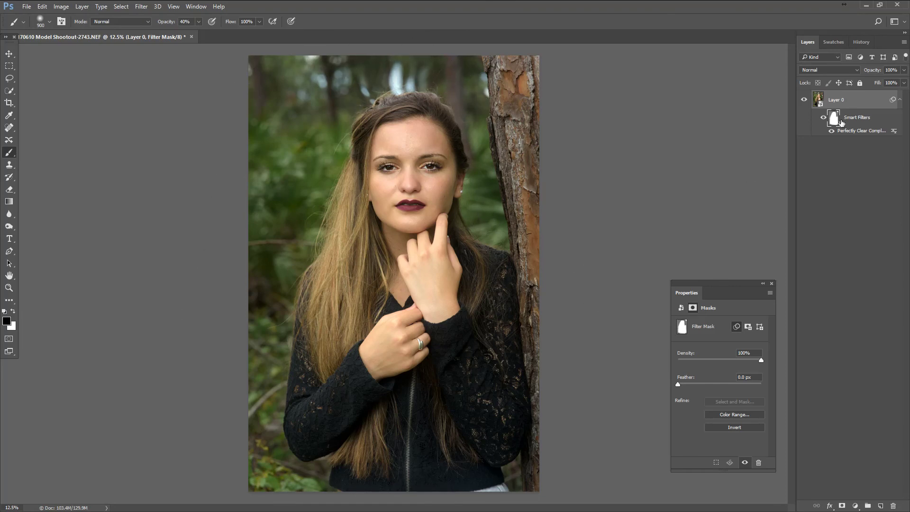
Step: Compare the portrait with its smart filters off and on, and save and close the document
left_click(824, 117)
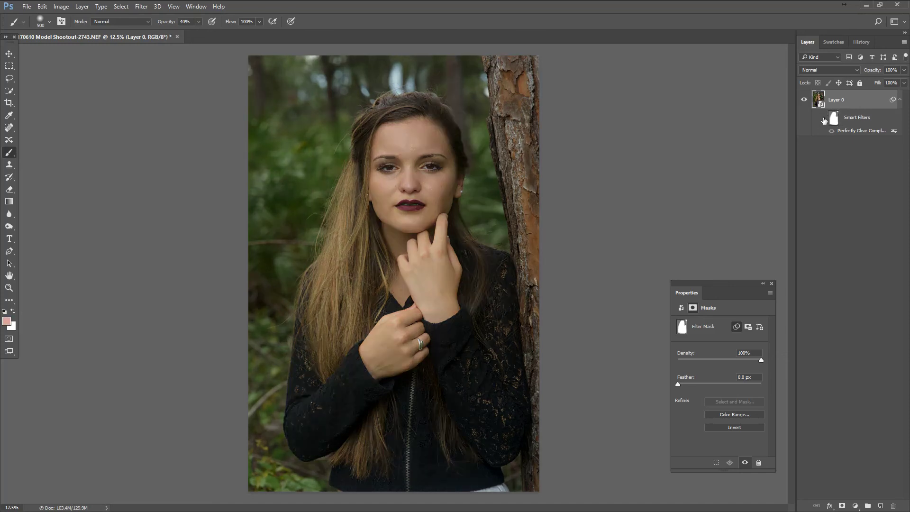
left_click(824, 118)
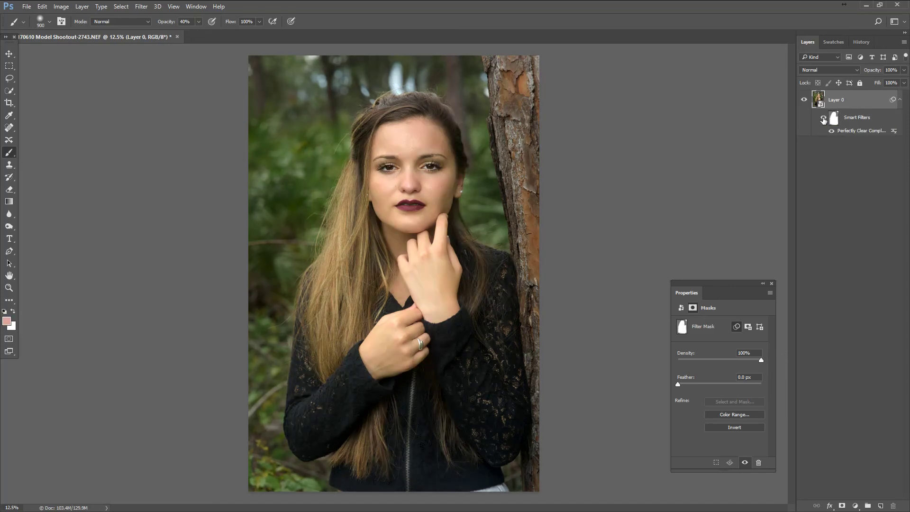
key("ctrl+s")
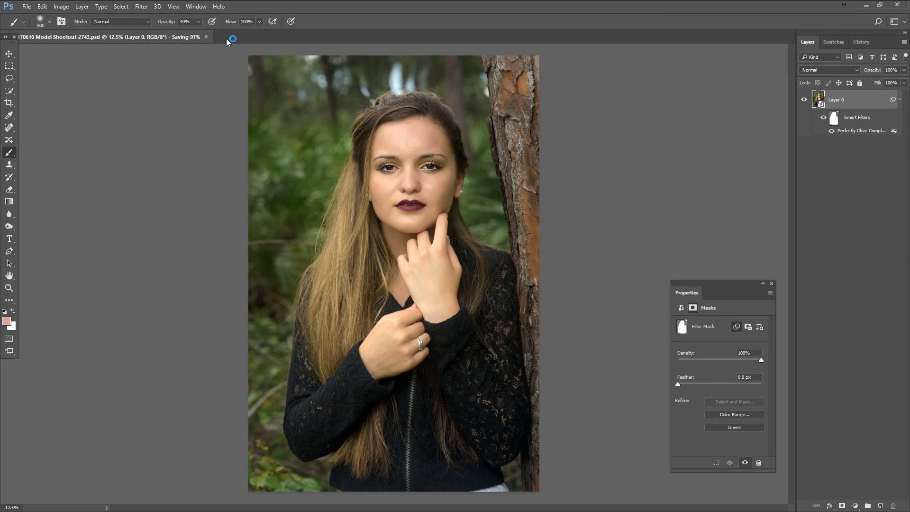
key("ctrl+w")
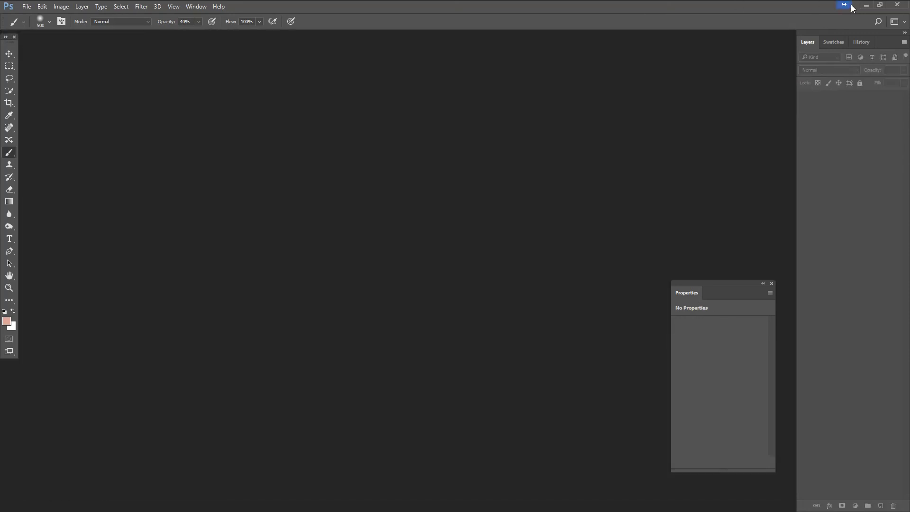
Step: Switch to Lightroom, rate the retouched PSD five stars, flag it as a pick and show the Library grid
left_click(866, 6)
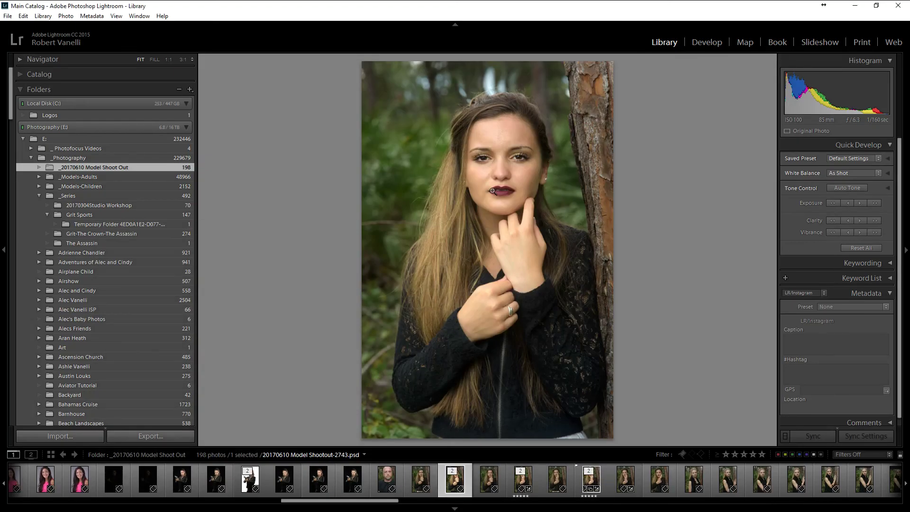
key("5")
key("p")
key("g")
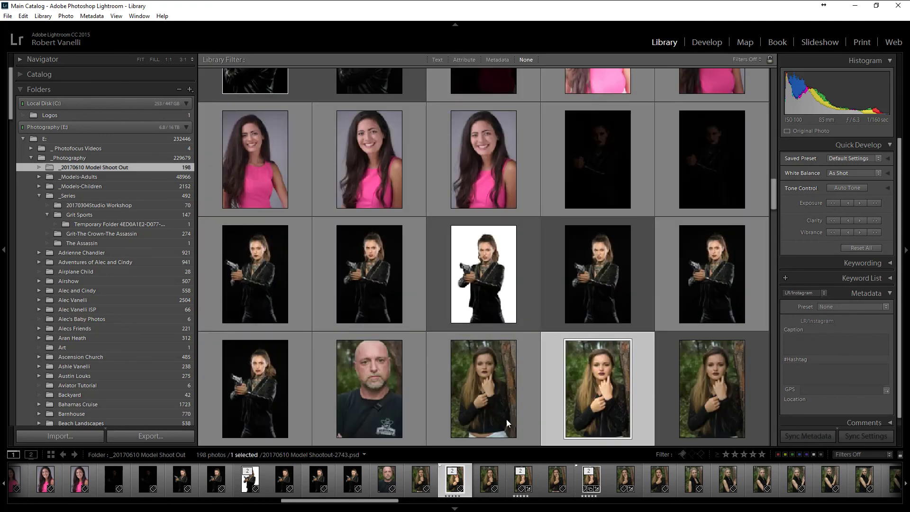
Step: Open the list of export presets for the five-star retouched PSD portrait in the grid
scroll(618, 406, "down", 6)
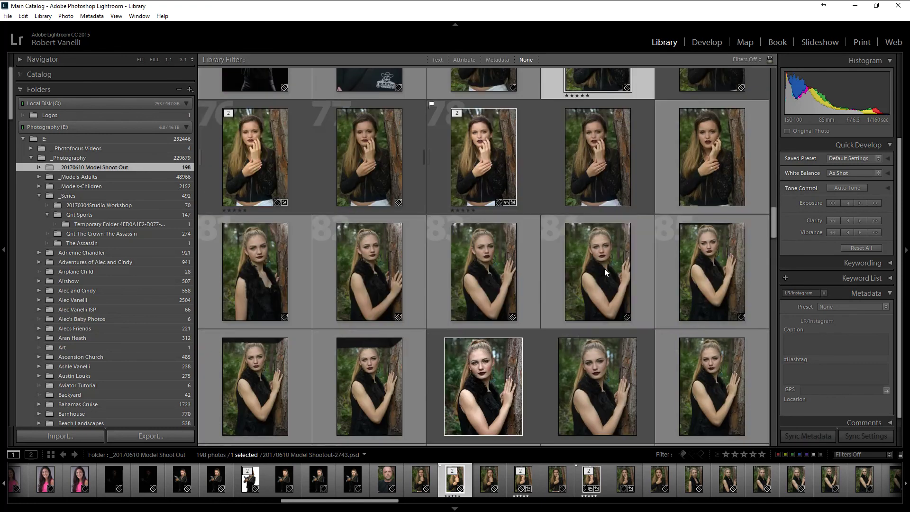
scroll(591, 332, "up", 2)
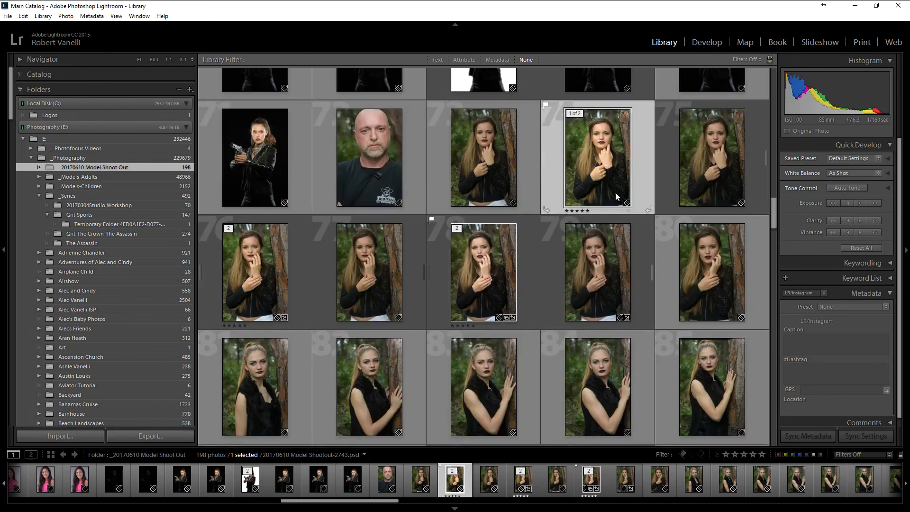
right_click(593, 156)
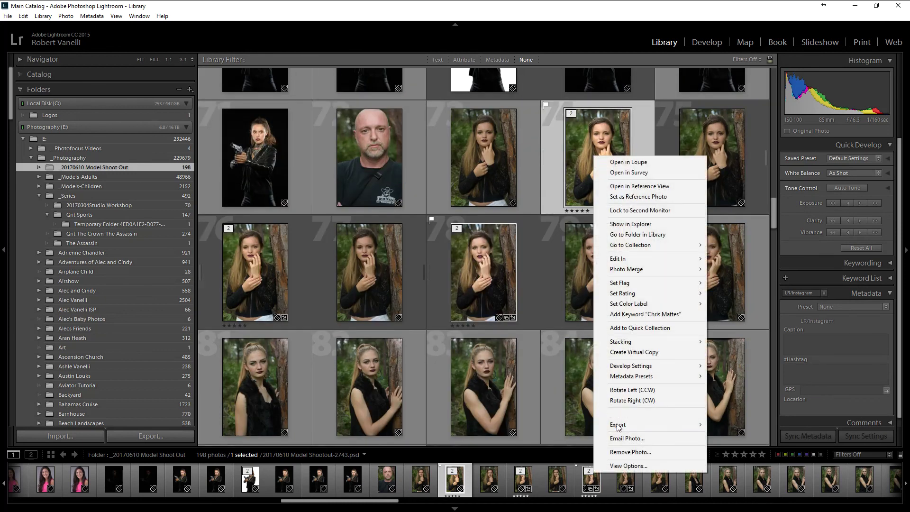
mouse_move(621, 426)
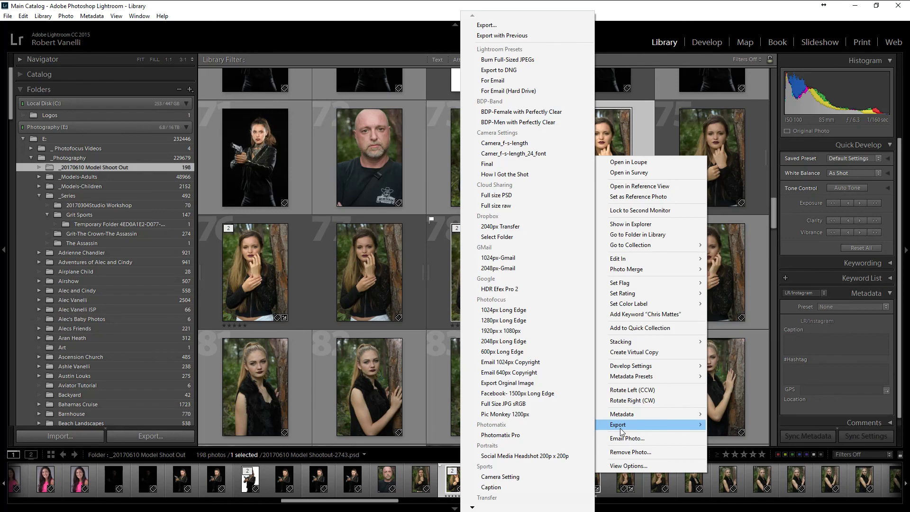